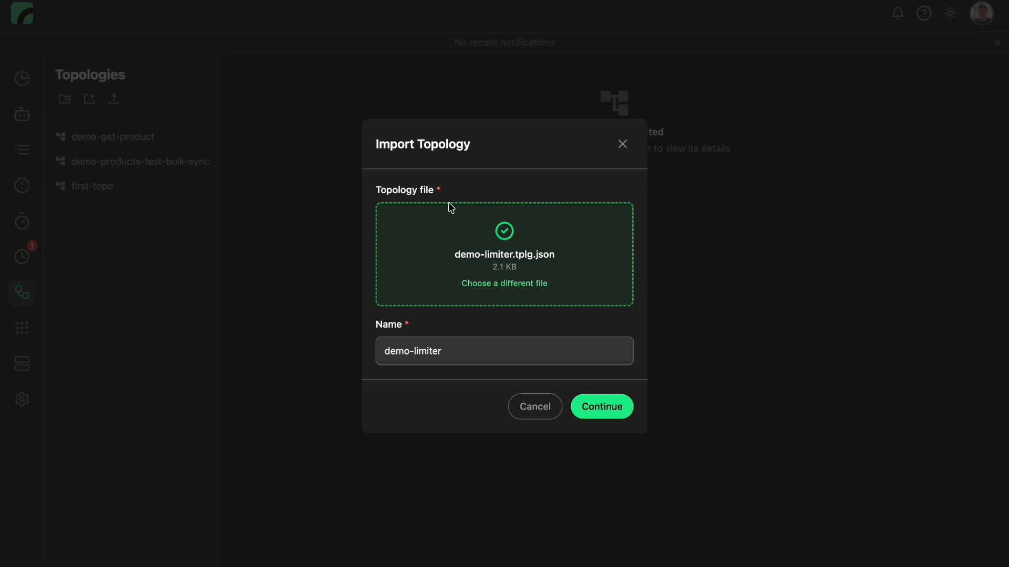
Step: Import the topology file demo-limiter.tplg.json as demo-limiter with its worker mapped to demo
click(601, 411)
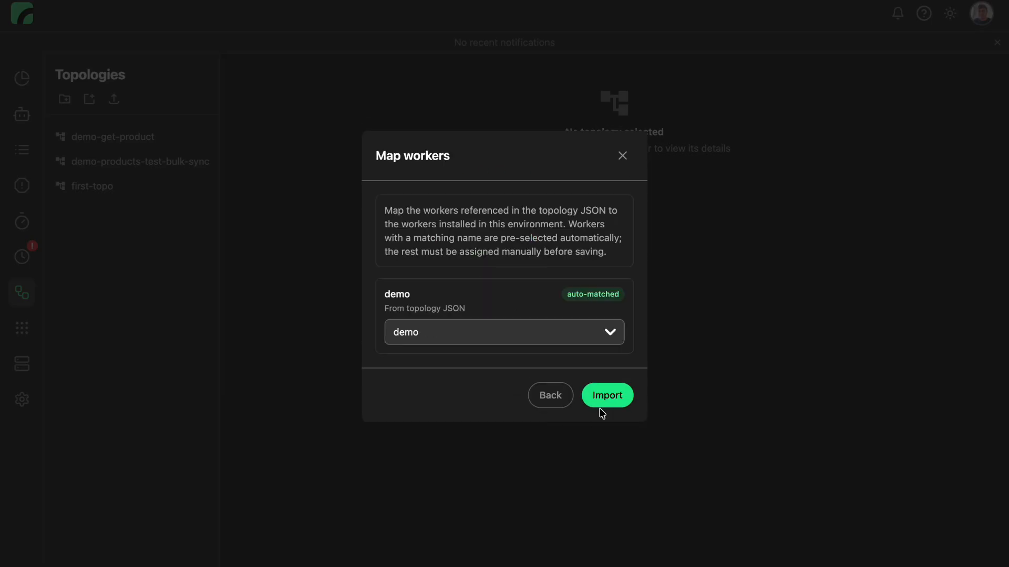
click(609, 404)
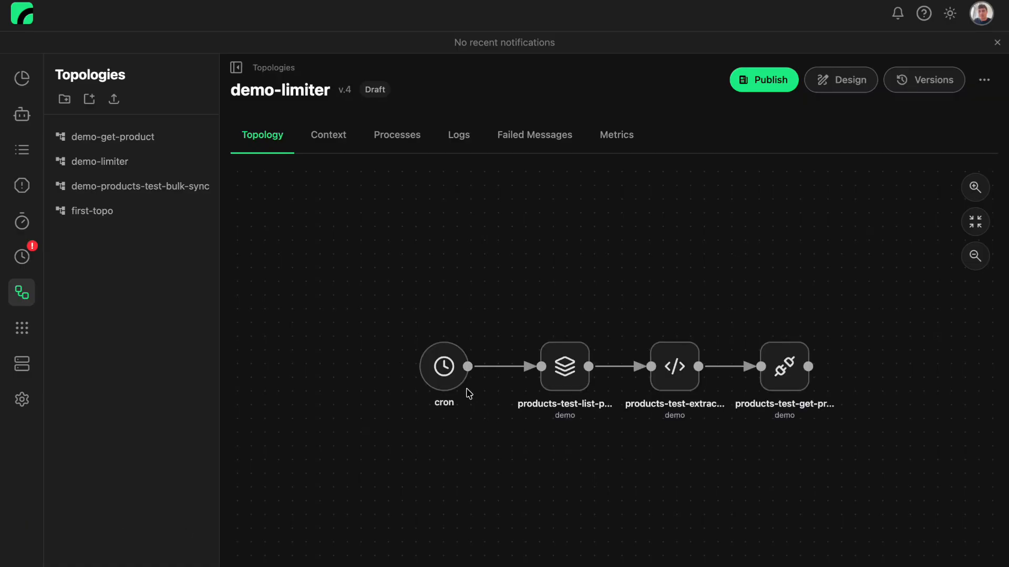
Step: Inspect the cron, batch, custom action and connector nodes of the imported demo-limiter topology
click(450, 377)
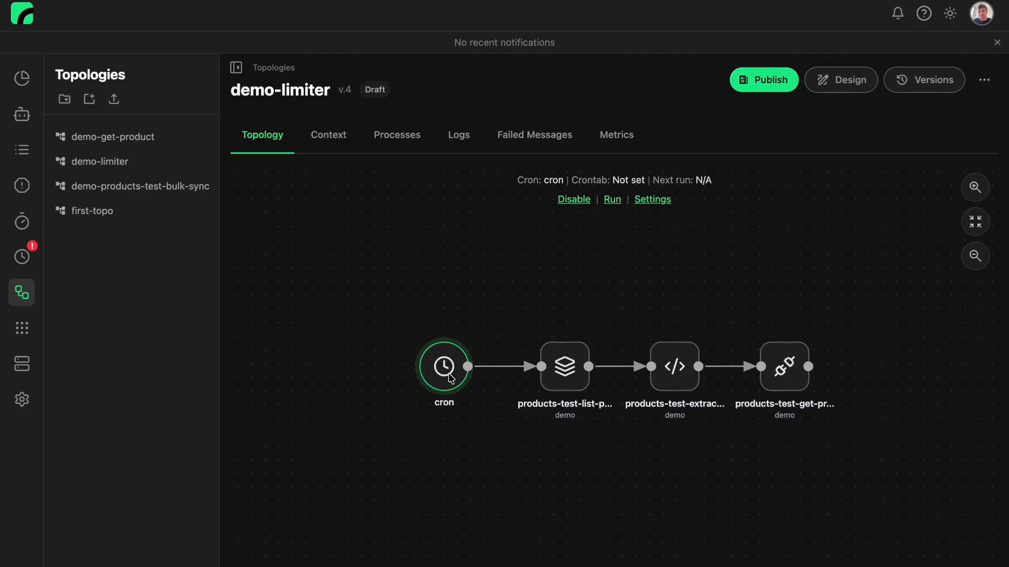
click(562, 374)
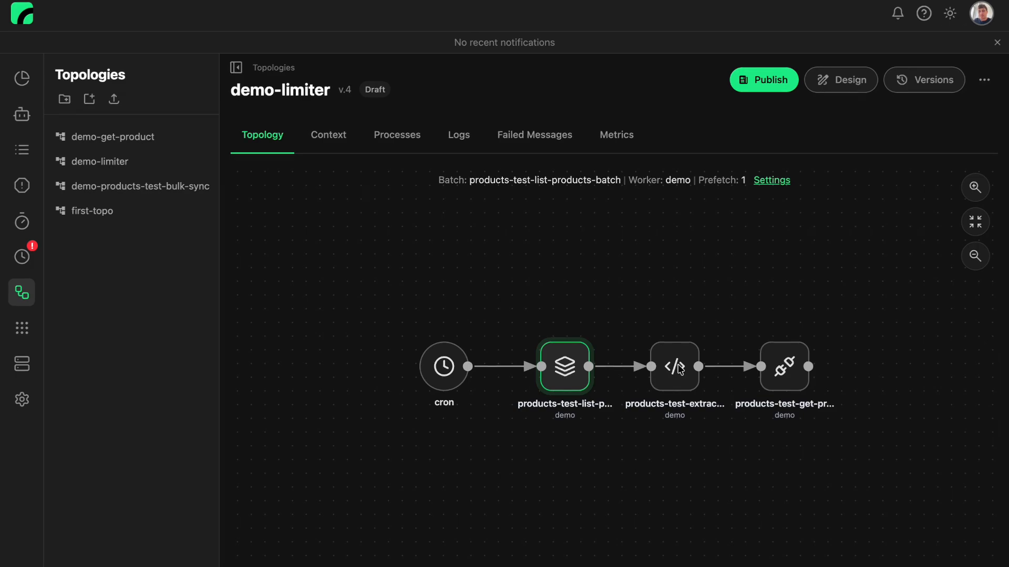
click(679, 369)
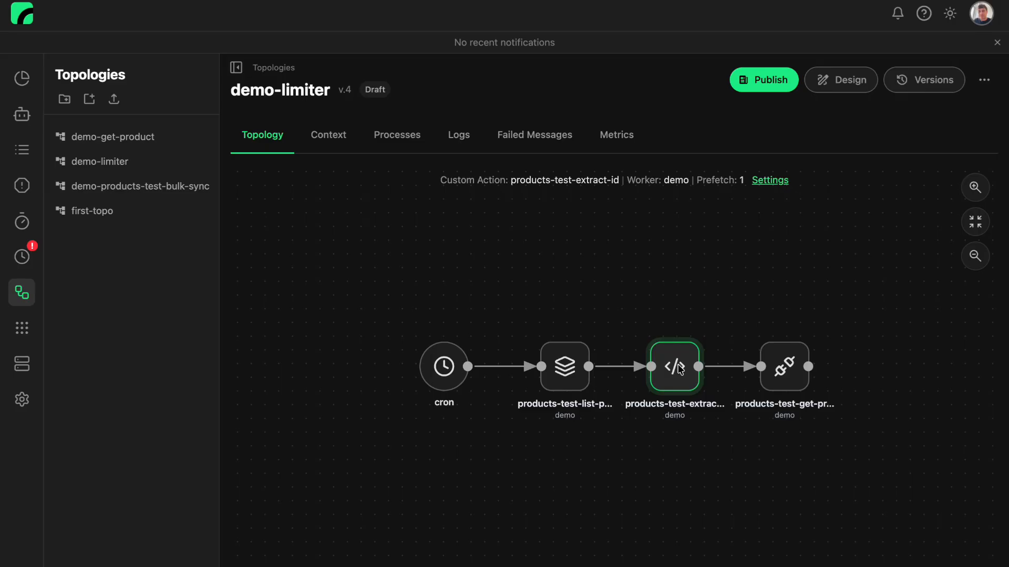
click(795, 362)
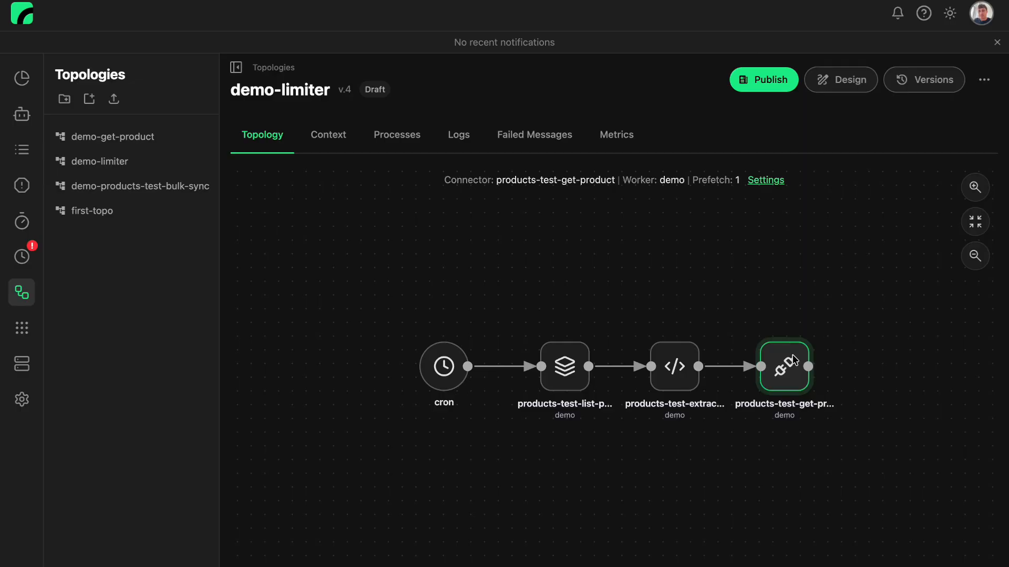
Step: In the demo-limiter design, raise the products-test-get-product connector above the main line and connect a new breakpoint after it
click(834, 83)
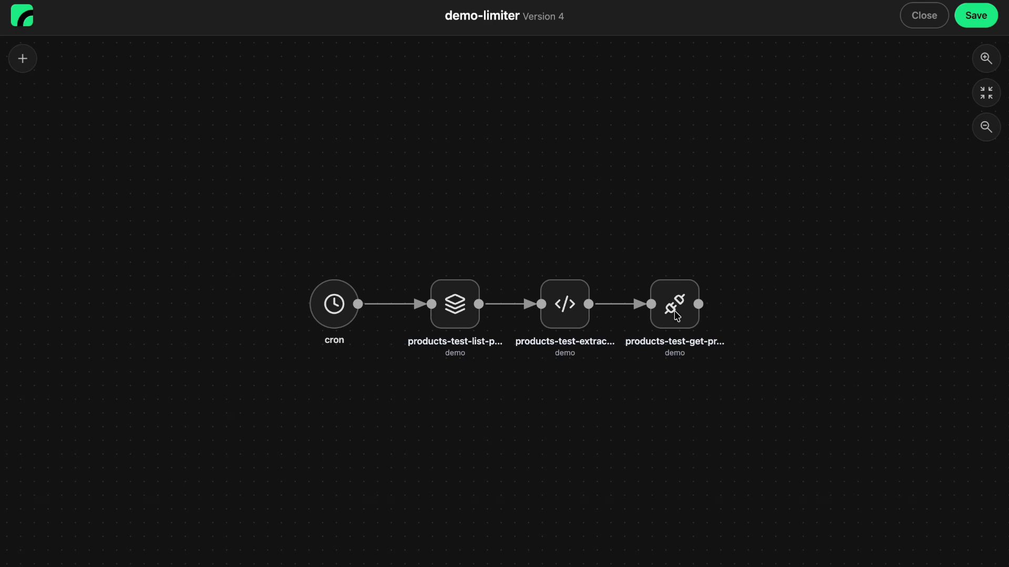
drag(676, 316, 698, 227)
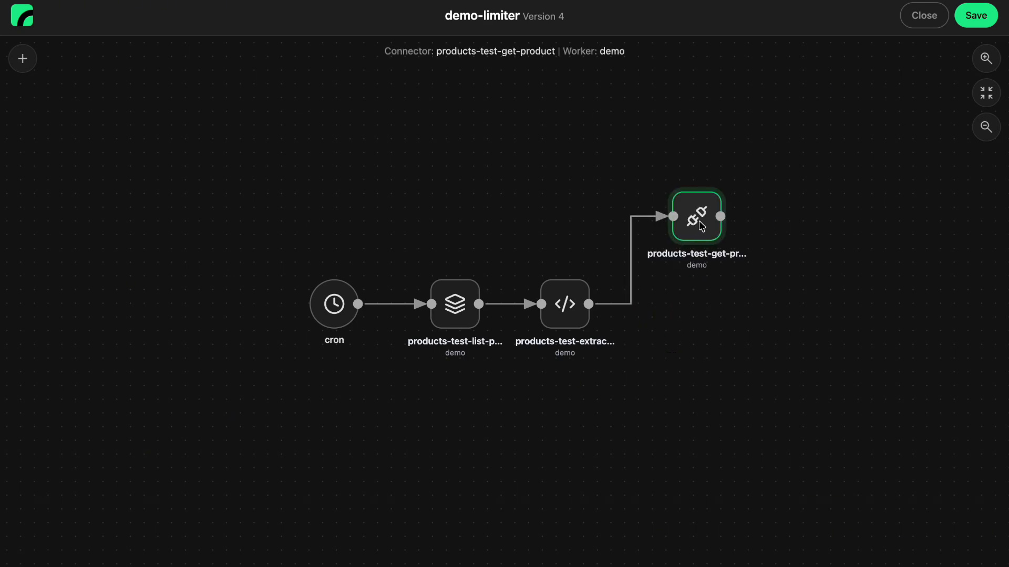
right_click(781, 188)
click(874, 381)
click(807, 220)
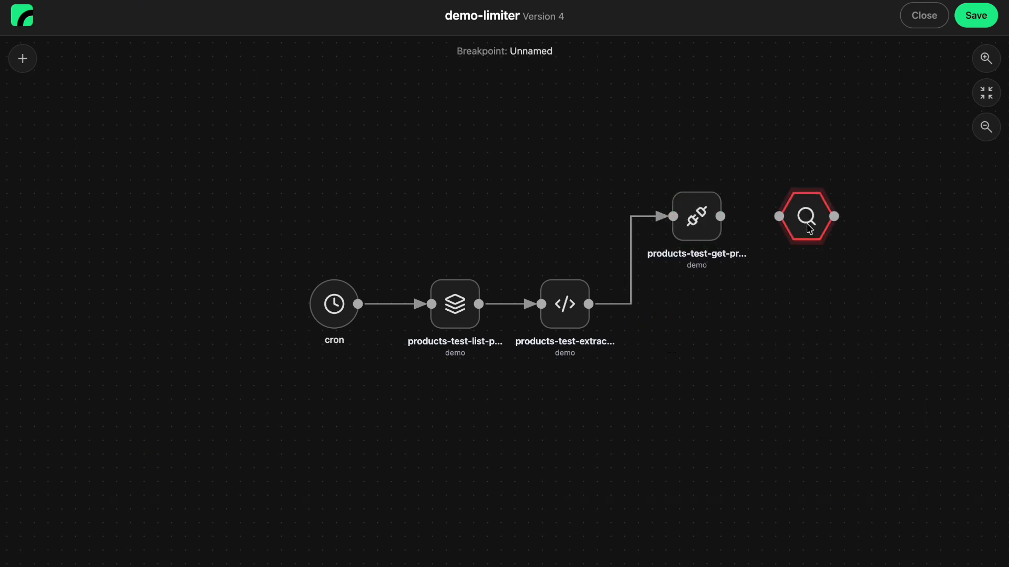
drag(720, 216, 781, 220)
Step: Add a second connector set to products-test-get-product below the first one and link it from the products-test-extract-id action
right_click(678, 353)
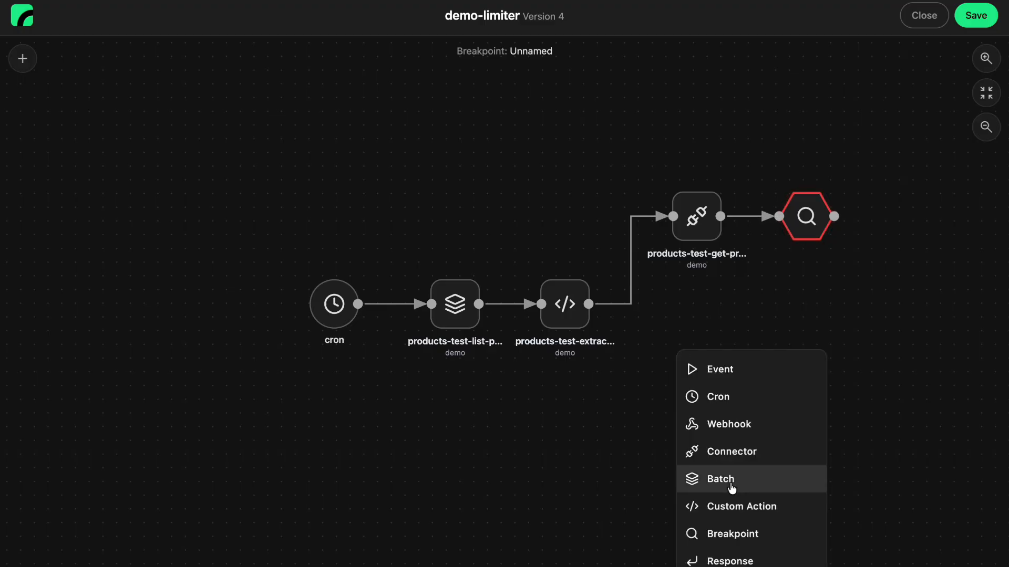
click(701, 453)
click(700, 370)
click(516, 294)
drag(588, 304, 674, 370)
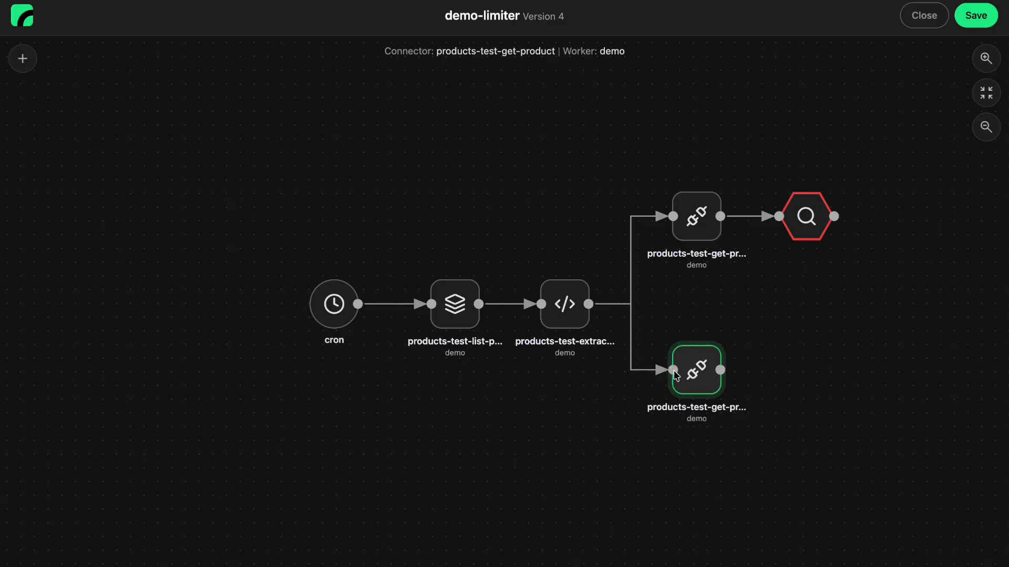
Step: Add a second breakpoint beside the lower products-test-get-product connector and link the connector to it
click(792, 348)
click(849, 530)
drag(817, 379, 807, 378)
drag(720, 370, 779, 370)
Step: Save the branched demo-limiter topology and leave its design editor
click(698, 374)
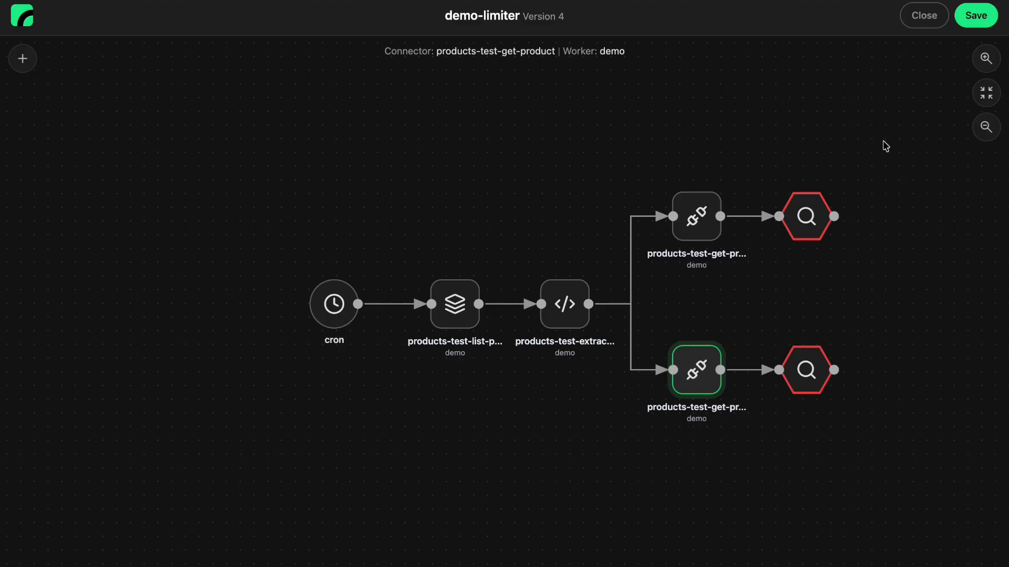
click(971, 23)
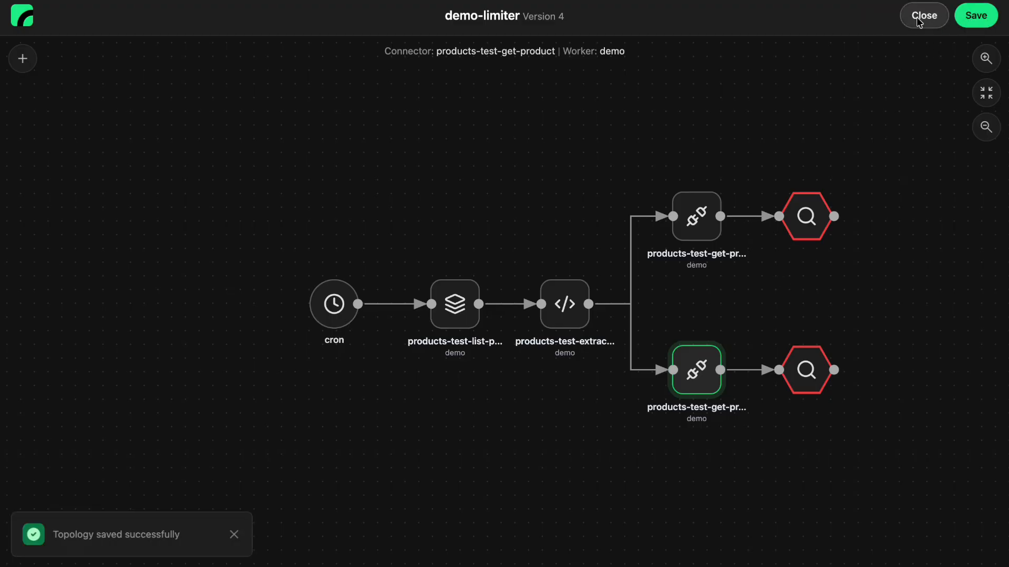
click(922, 16)
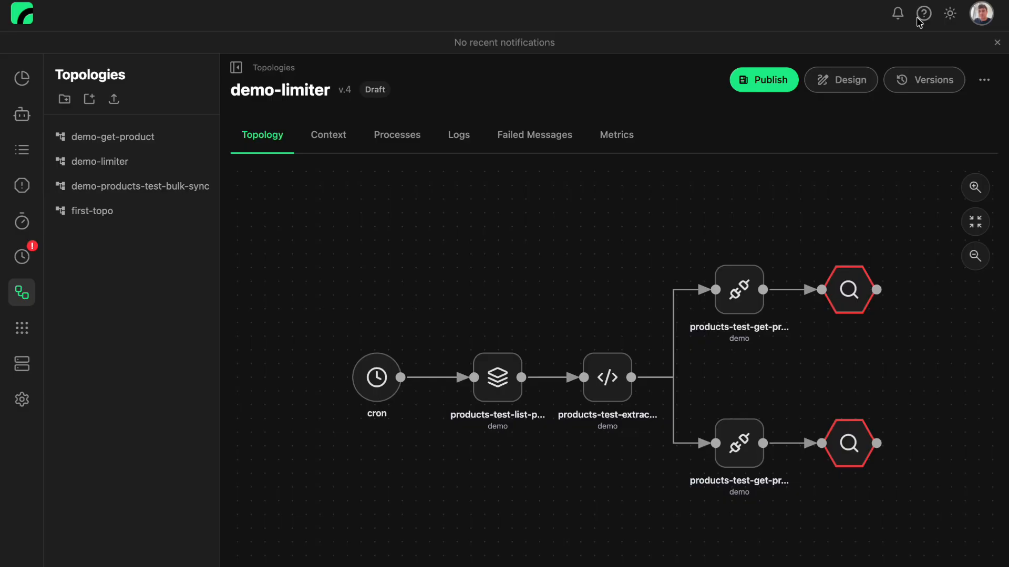
Step: Publish the demo-limiter topology and unpublish it again
click(768, 83)
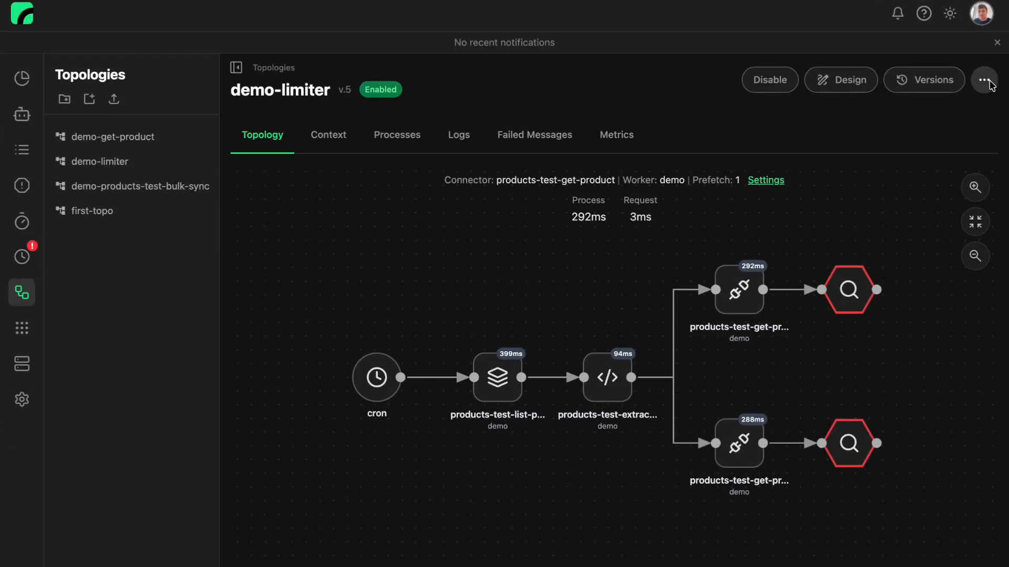
click(983, 84)
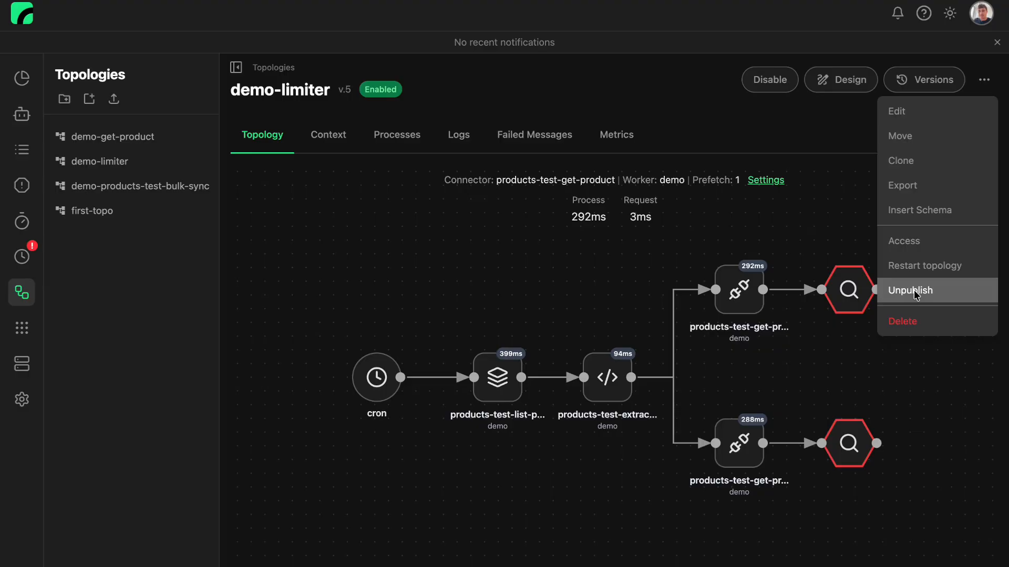
click(915, 293)
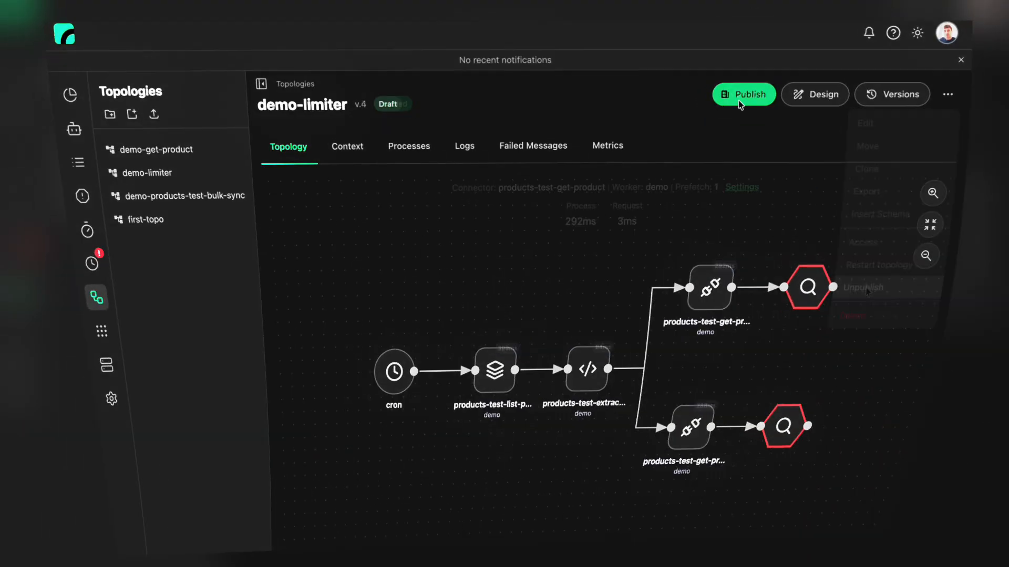
Step: Publish the draft demo-limiter topology and enable it
click(759, 84)
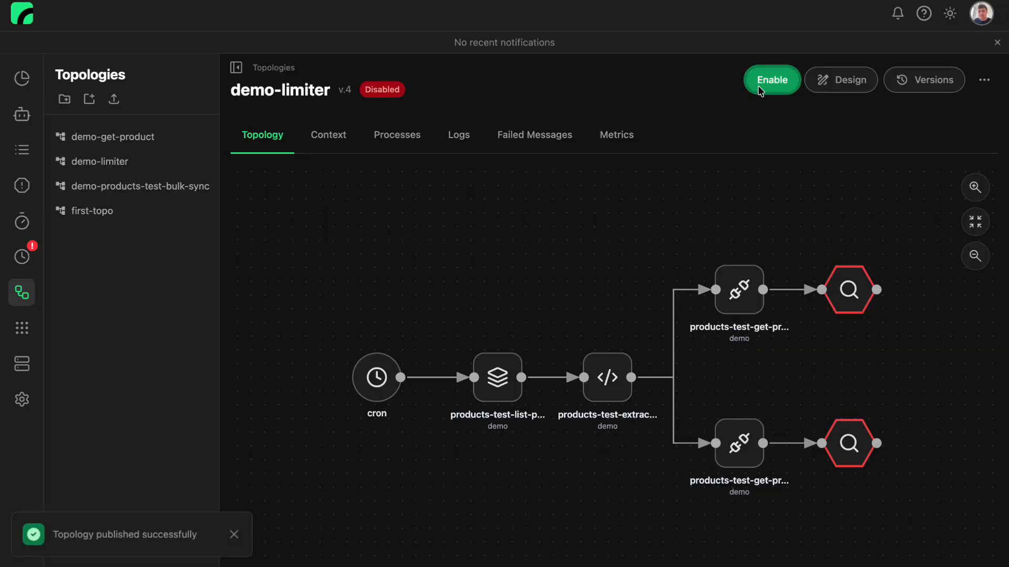
click(759, 84)
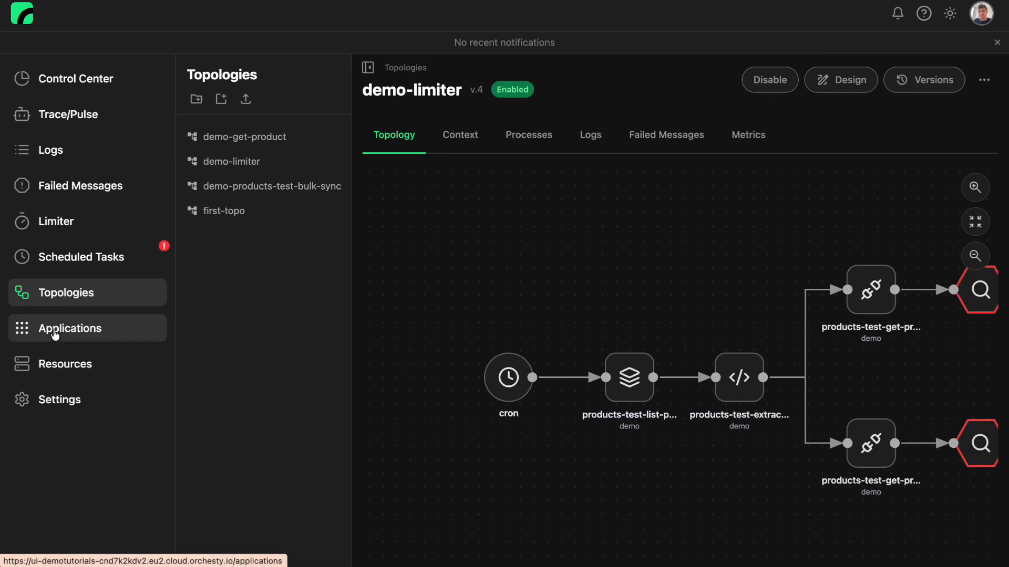
Step: Turn on the limiter for the Products Test (Simulation) application with a limit of 2 per 1 second and save the settings
click(55, 331)
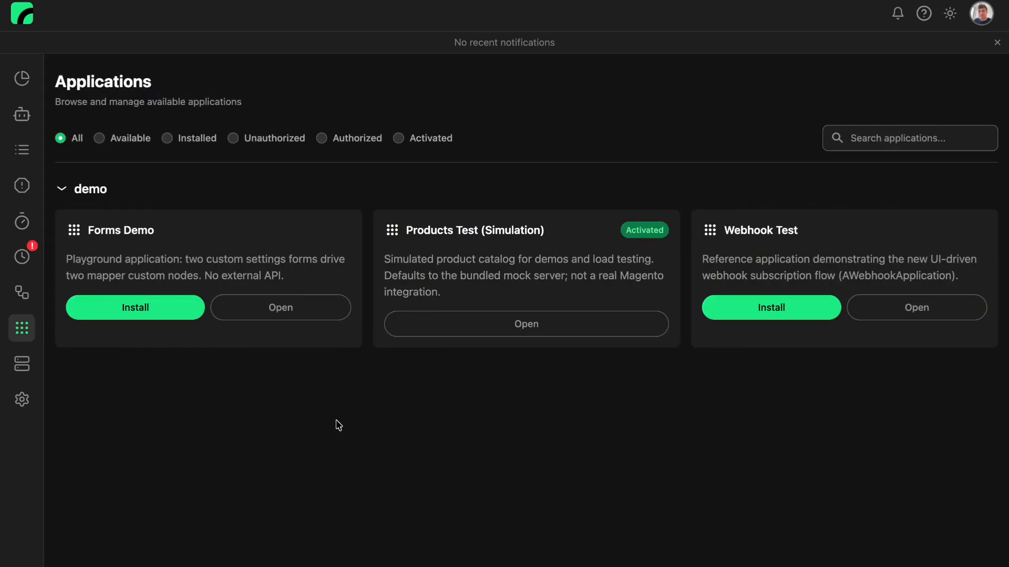
click(548, 332)
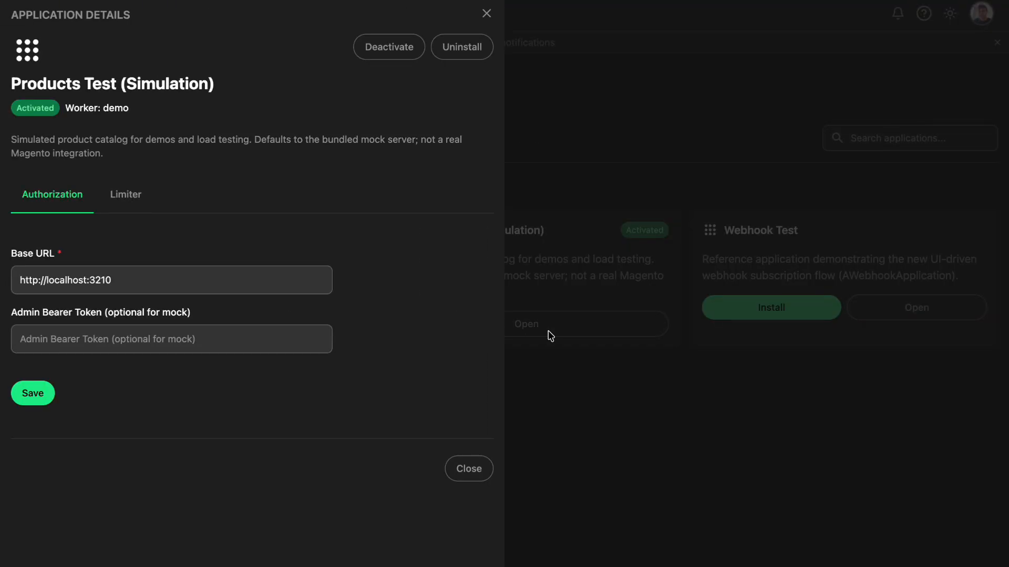
click(125, 198)
click(17, 254)
click(63, 310)
text(2)
click(57, 364)
text(1)
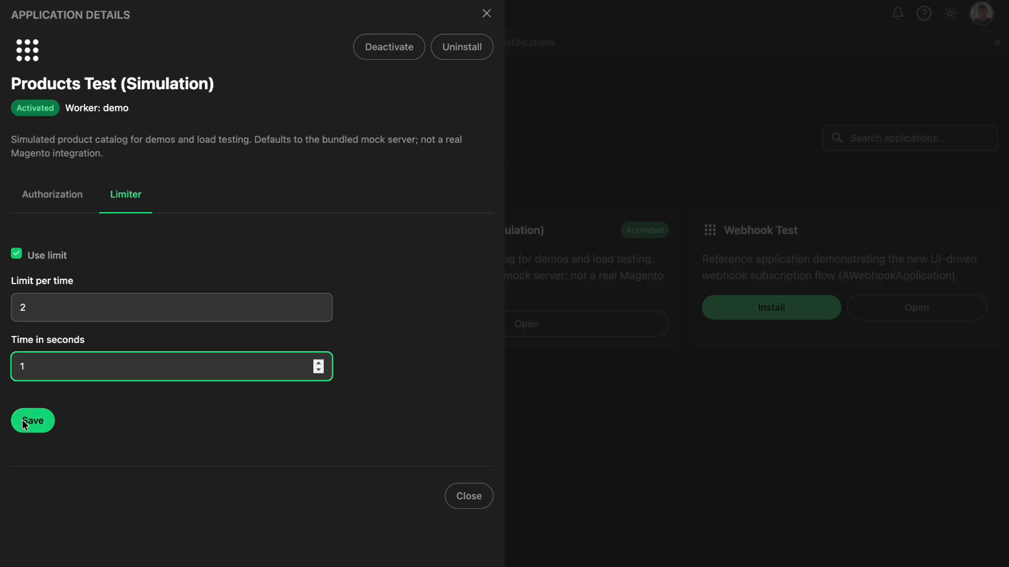
click(24, 423)
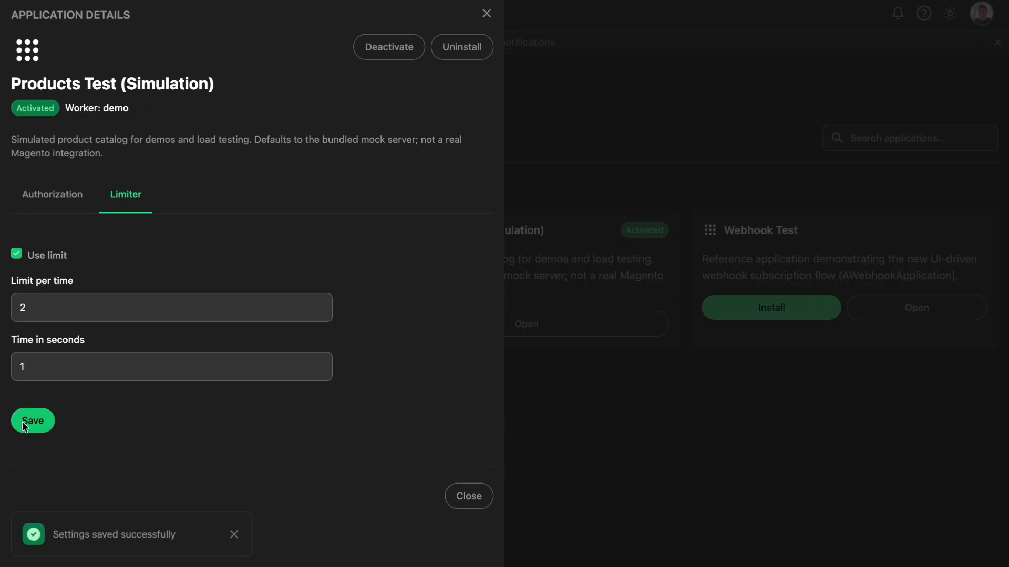
click(519, 390)
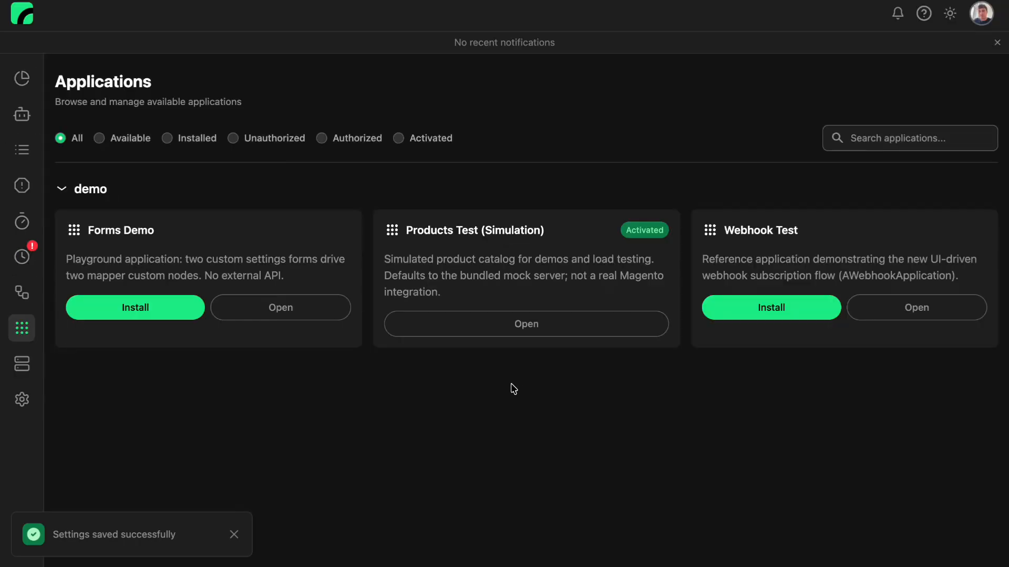
Step: Return to the demo-limiter topology and run a process from its cron node
mouse_move(22, 293)
click(54, 295)
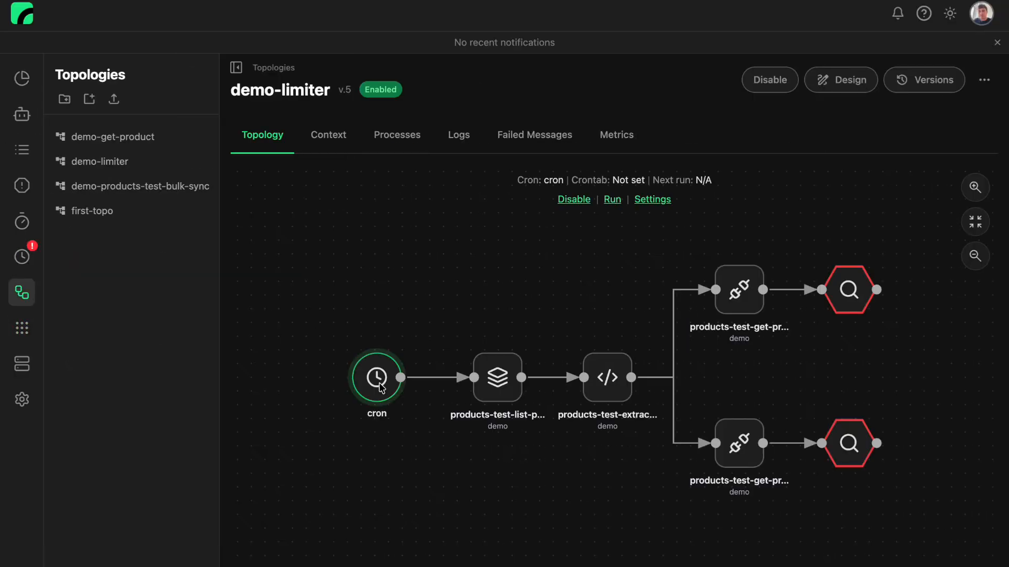
click(380, 388)
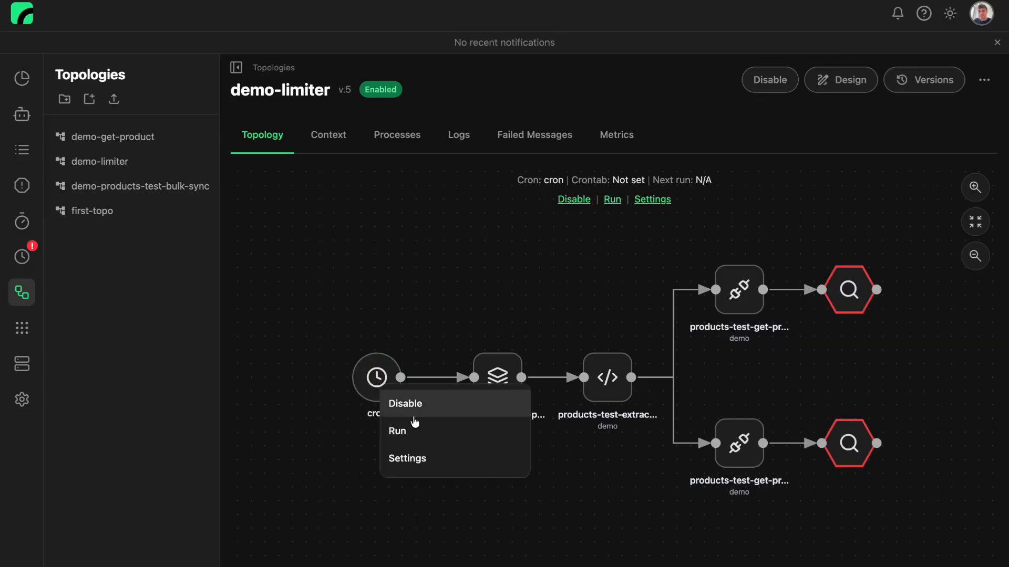
click(413, 432)
click(586, 419)
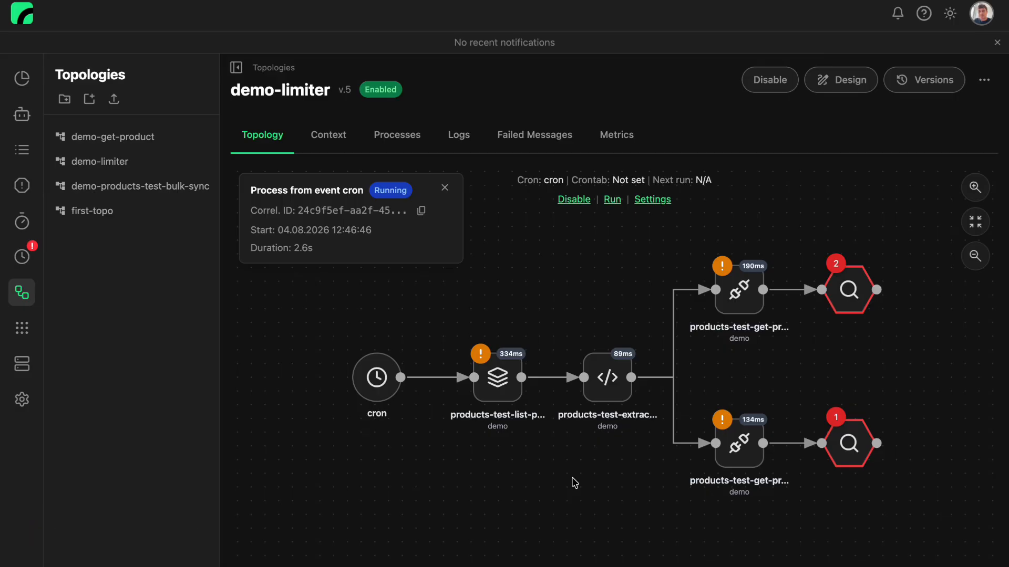
Step: Examine the process, request and limiter metrics of the batch, connector and custom action nodes during the run
click(496, 374)
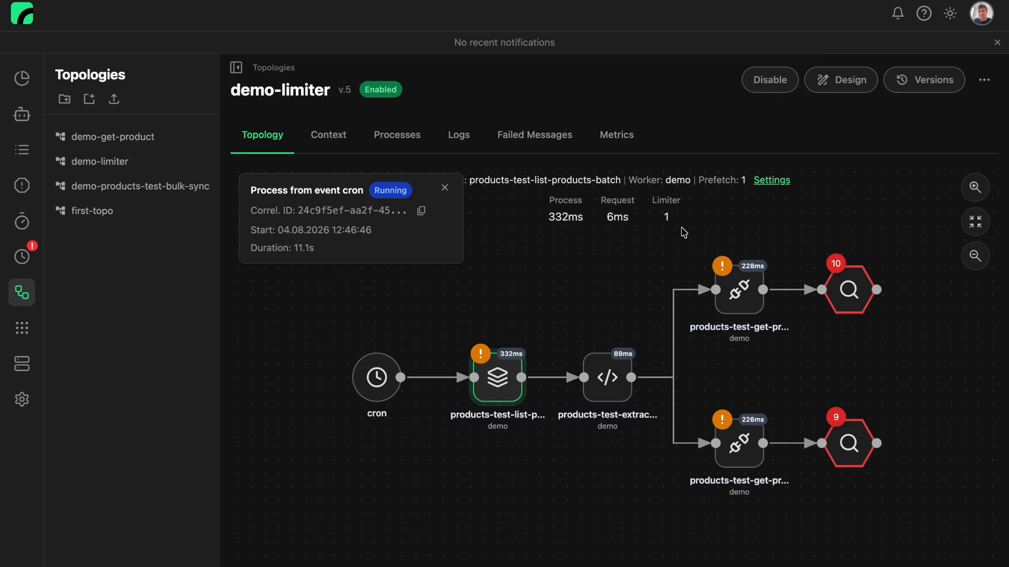
click(735, 292)
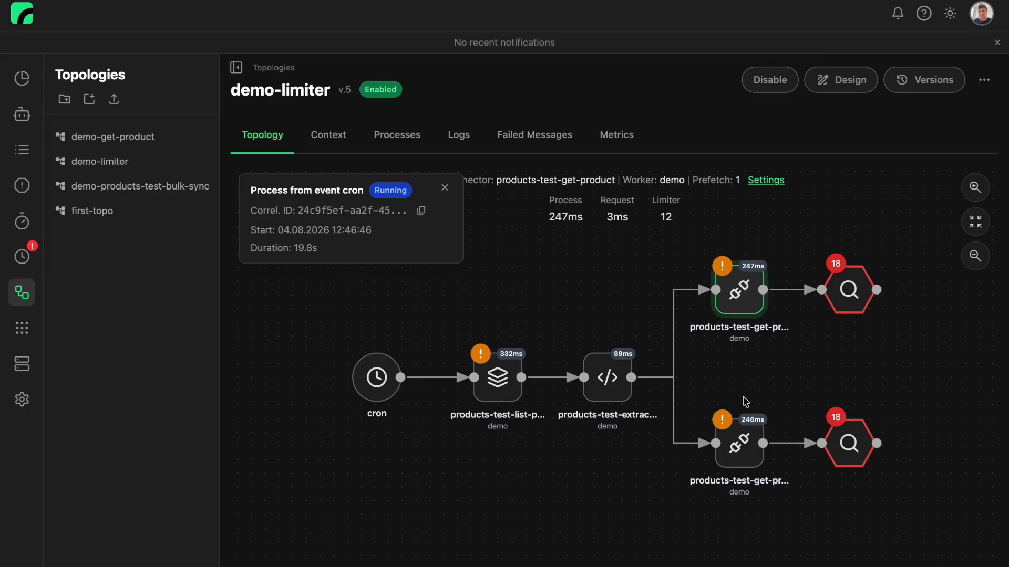
click(741, 445)
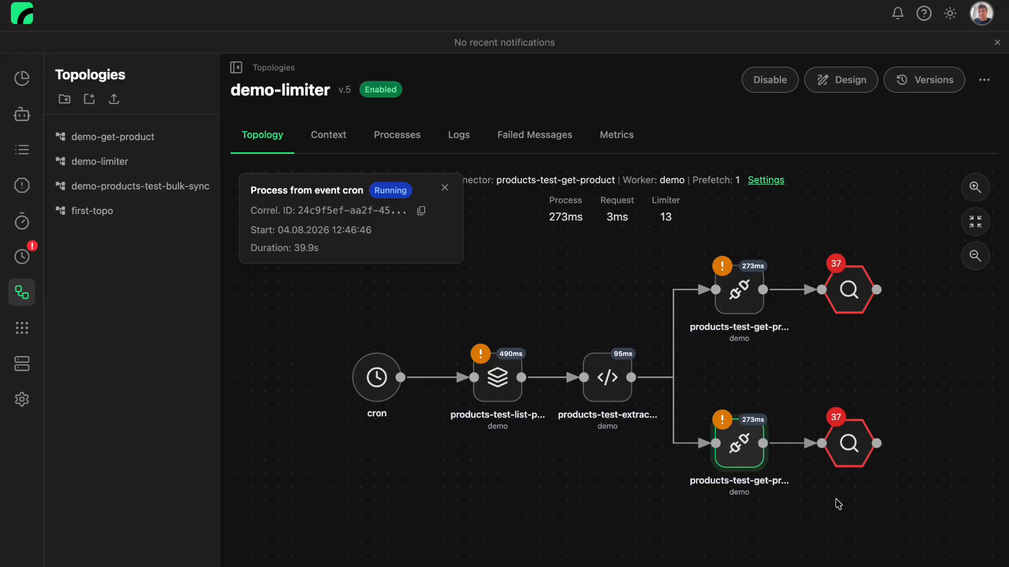
click(609, 385)
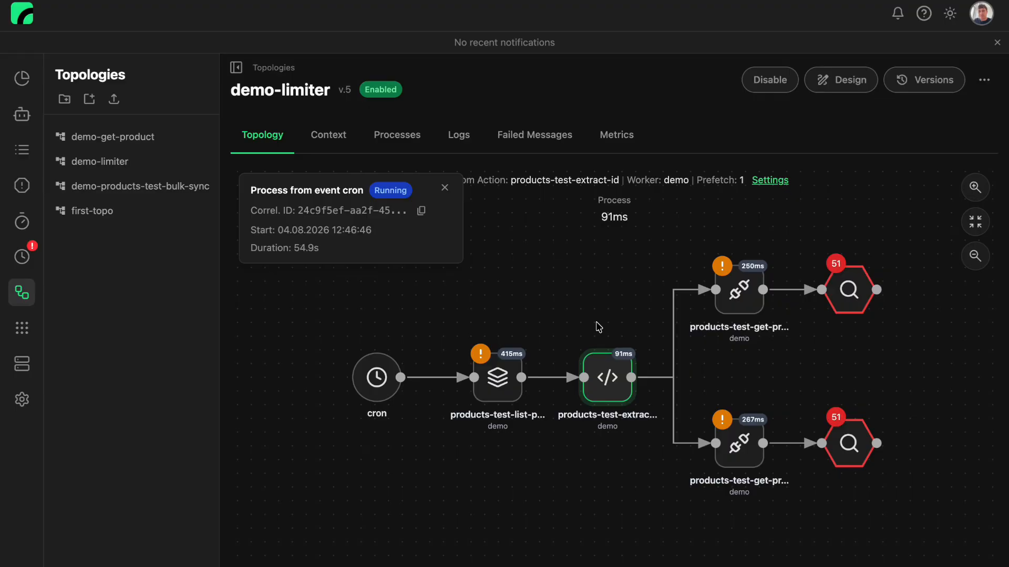
click(742, 297)
Step: Review the refreshed Limiter overview and view the running processes of the Products Test (Simulation) application
click(21, 226)
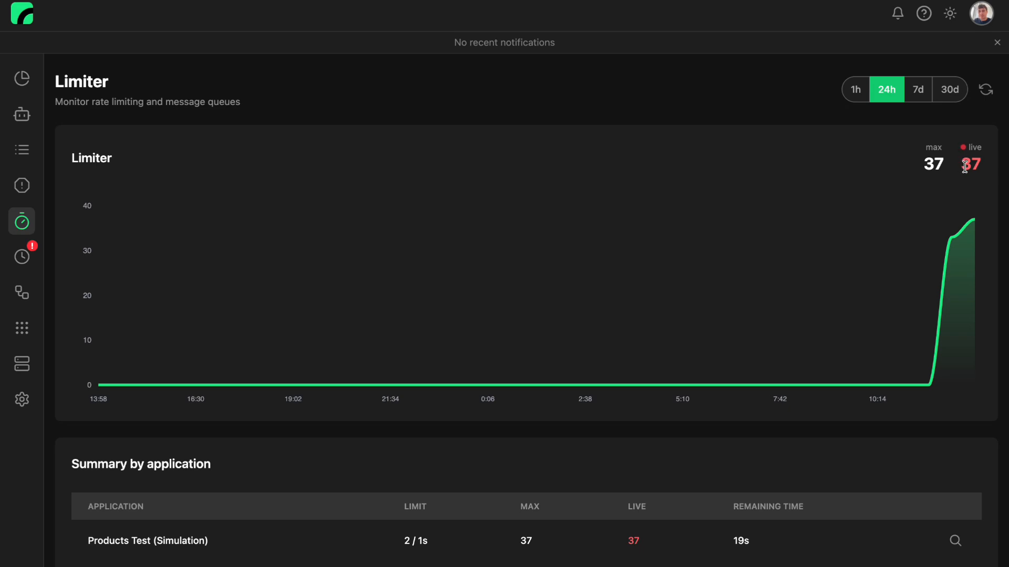
click(986, 92)
scroll(891, 429, down, 3)
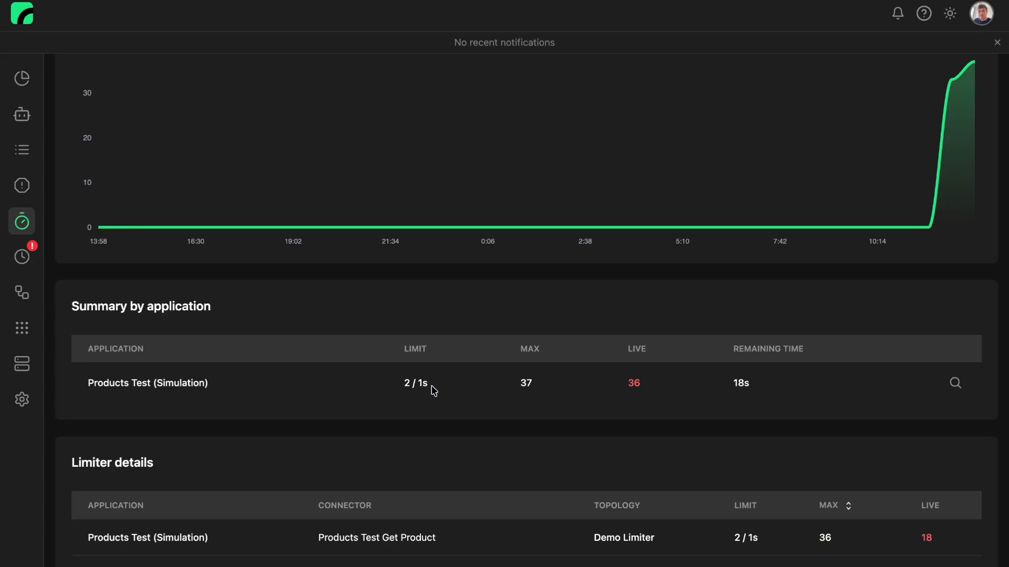
click(955, 383)
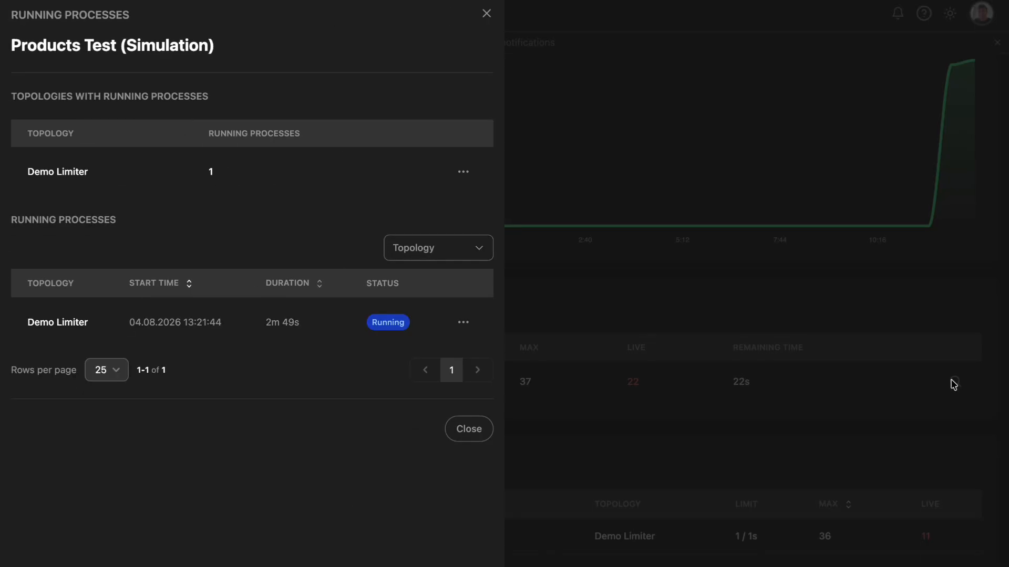